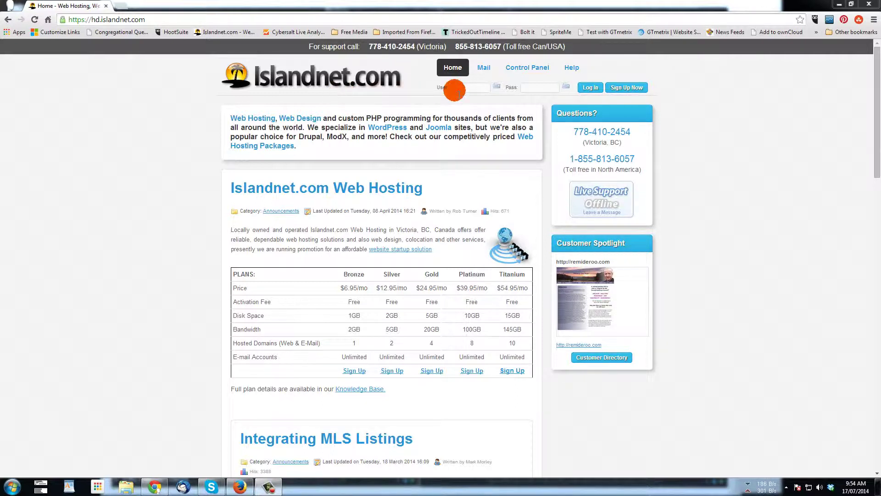
click(474, 87)
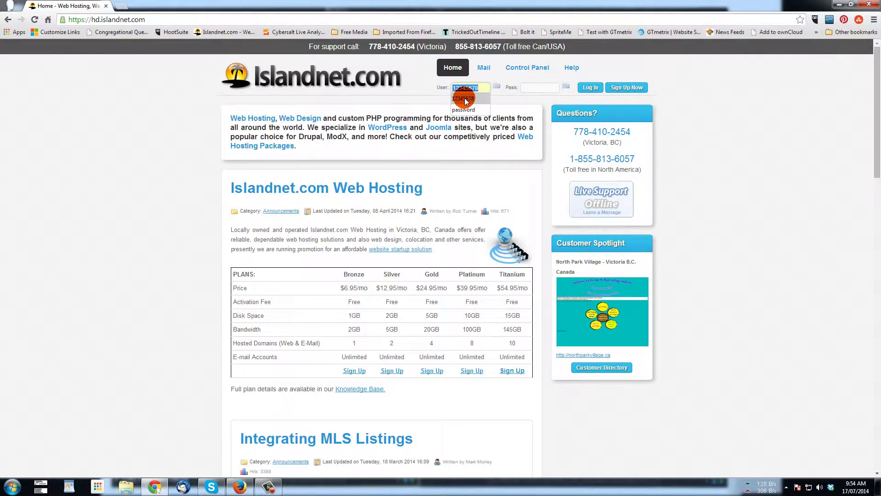
key(shift+Delete)
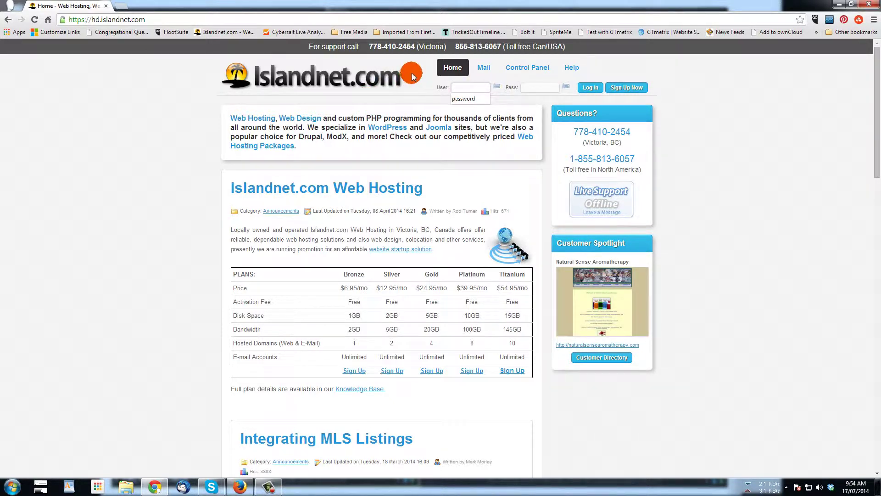
click(415, 74)
- Delete the remaining 'password' autofill suggestion from the Islandnet.com User field
click(474, 87)
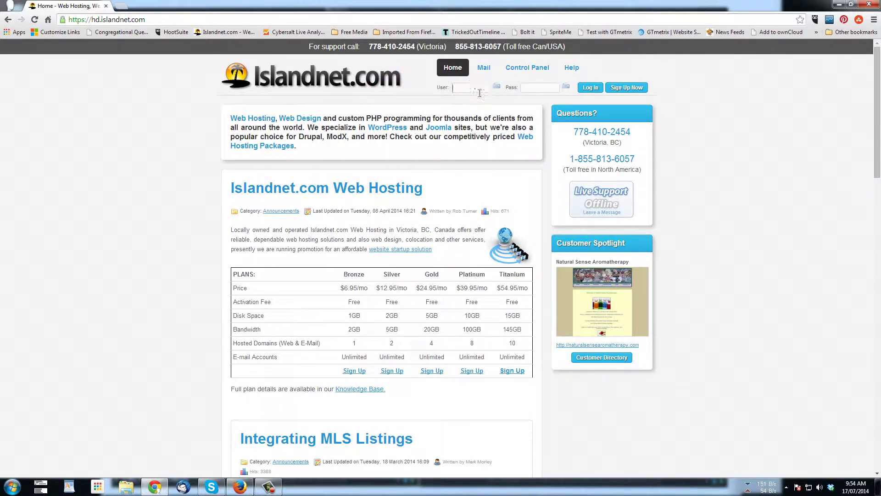
click(475, 87)
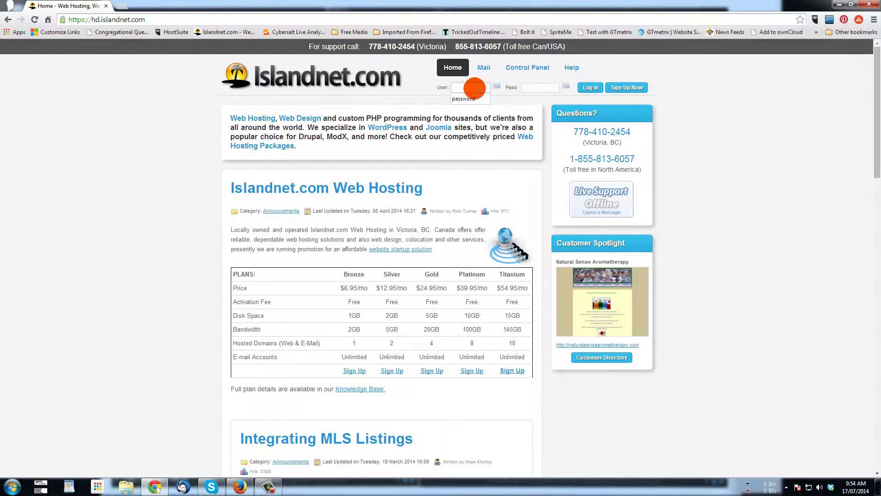
key(Down)
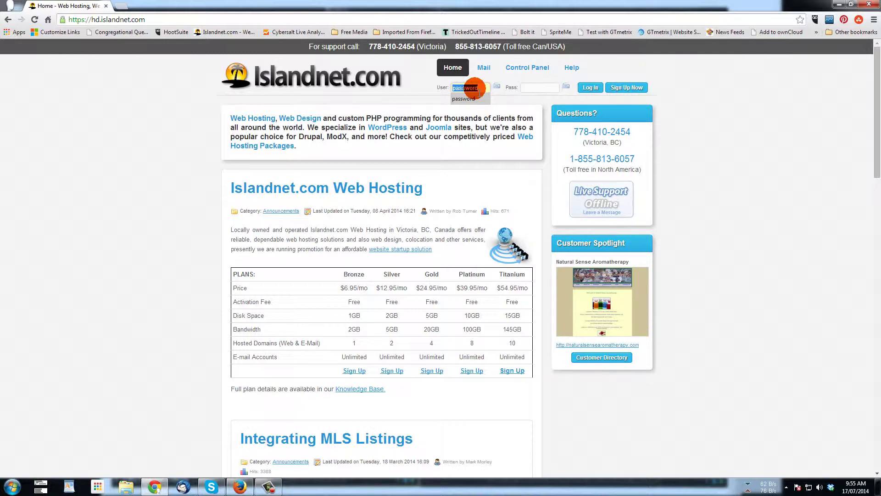
key(BackSpace)
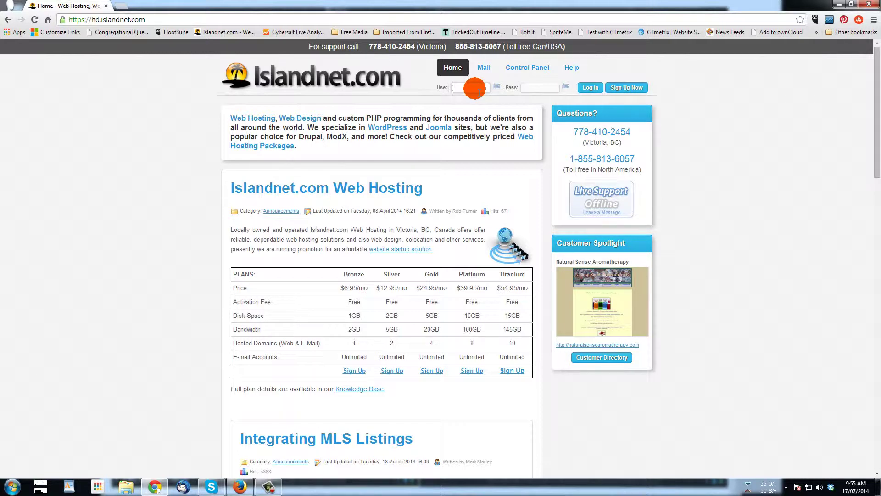
text(2468)
text(••••)
- Submit a test login as user 2468, reaching the 'Could not authenticate' page
key(Return)
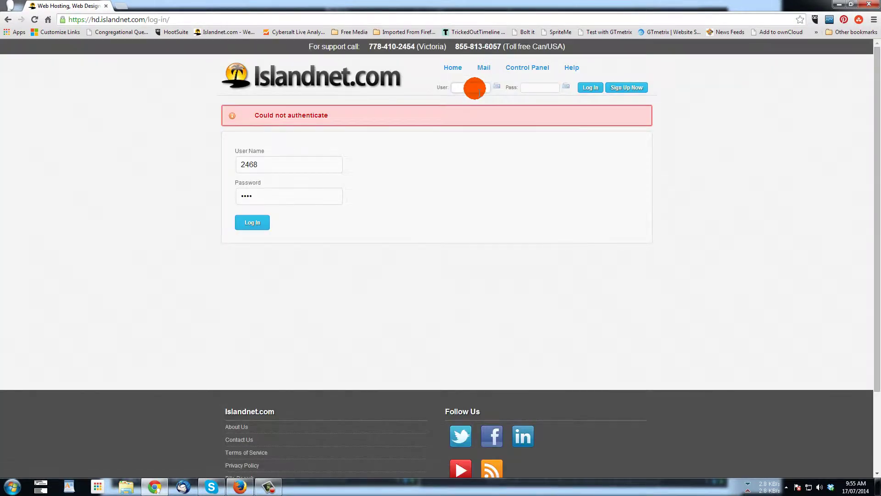
click(475, 88)
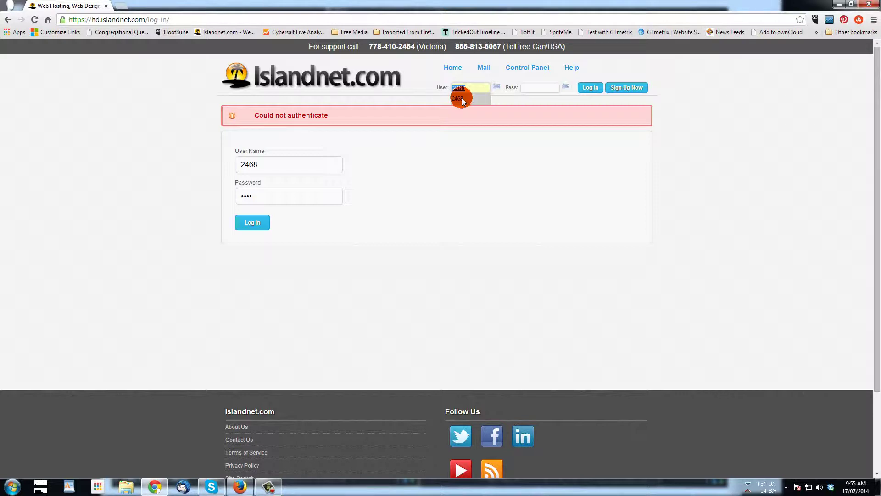
- Delete the newly saved '2468' suggestion, leaving the User field with no saved entries
click(467, 85)
key(Down)
key(shift+Delete)
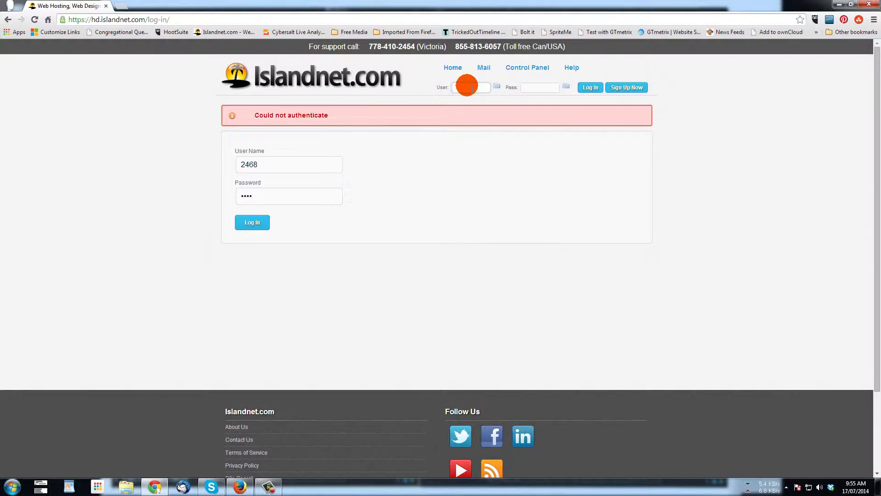